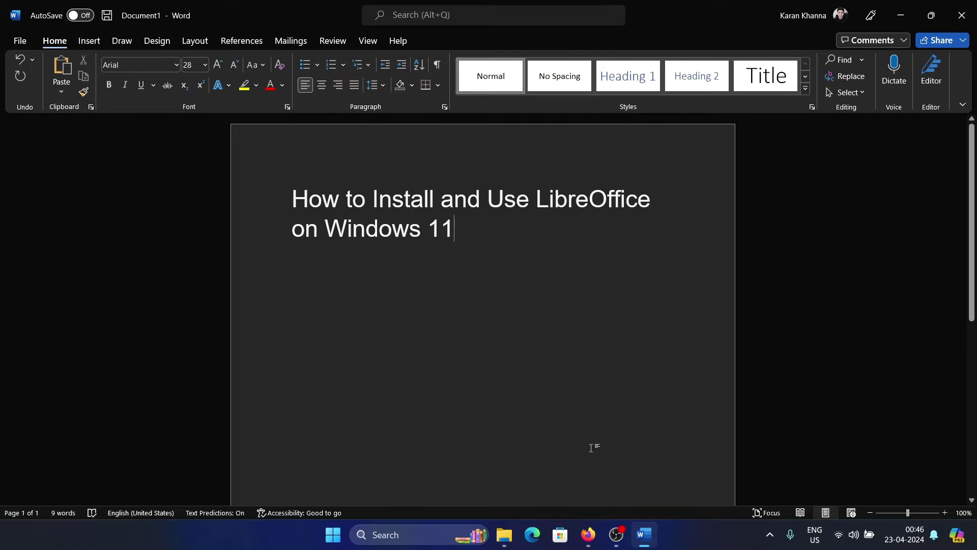
# Step: Open Microsoft Store, search for libreoffice, view the LibreOffice listing by The Document Foundation, and close the store
pyautogui.click(561, 545)
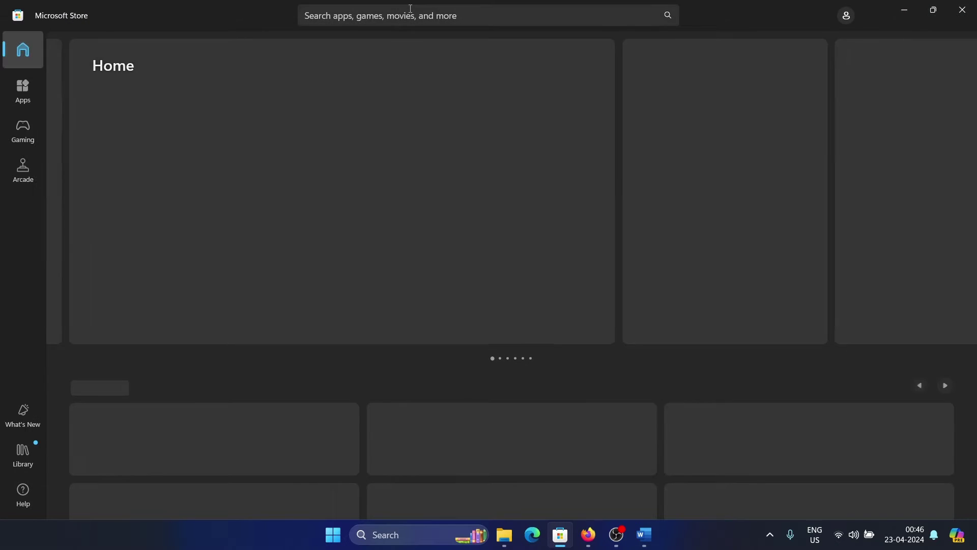
pyautogui.click(410, 13)
pyautogui.click(385, 50)
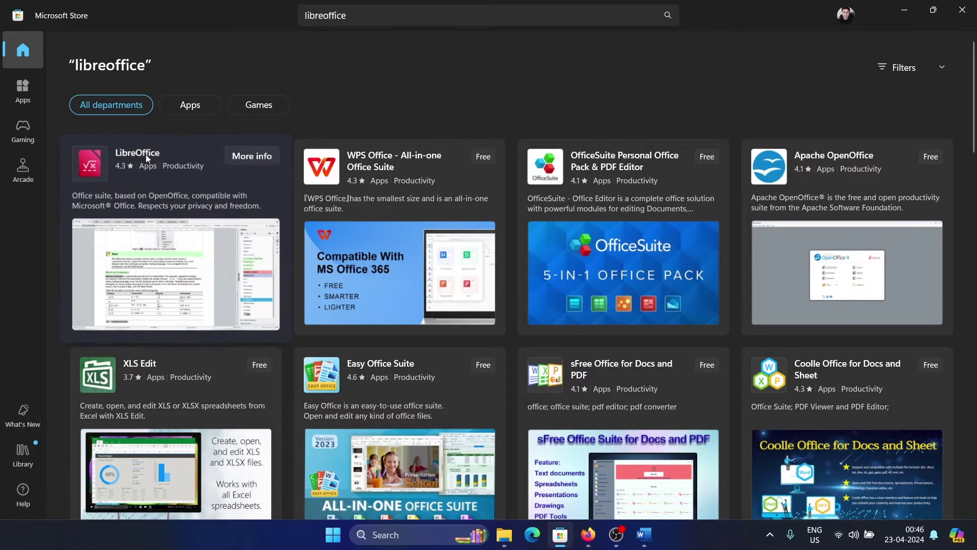
pyautogui.click(145, 155)
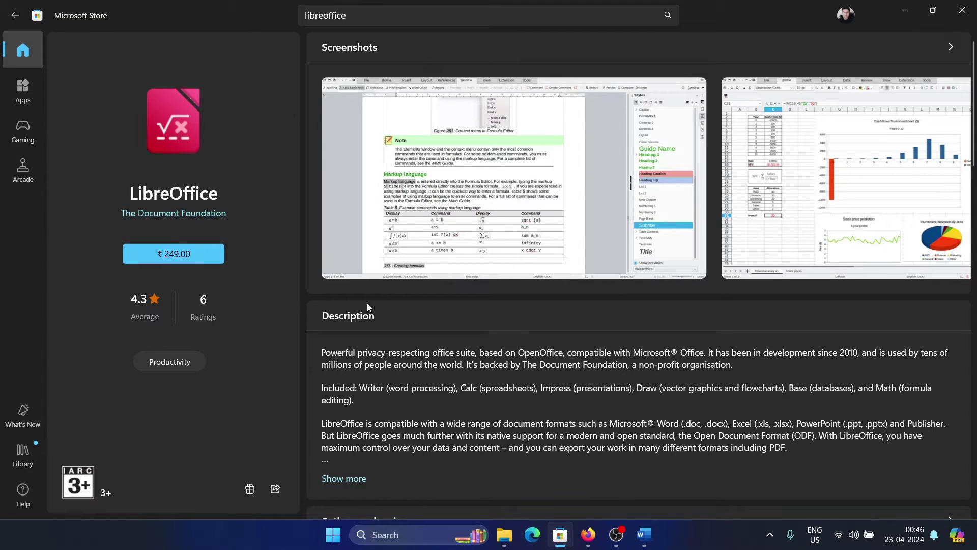
pyautogui.click(963, 7)
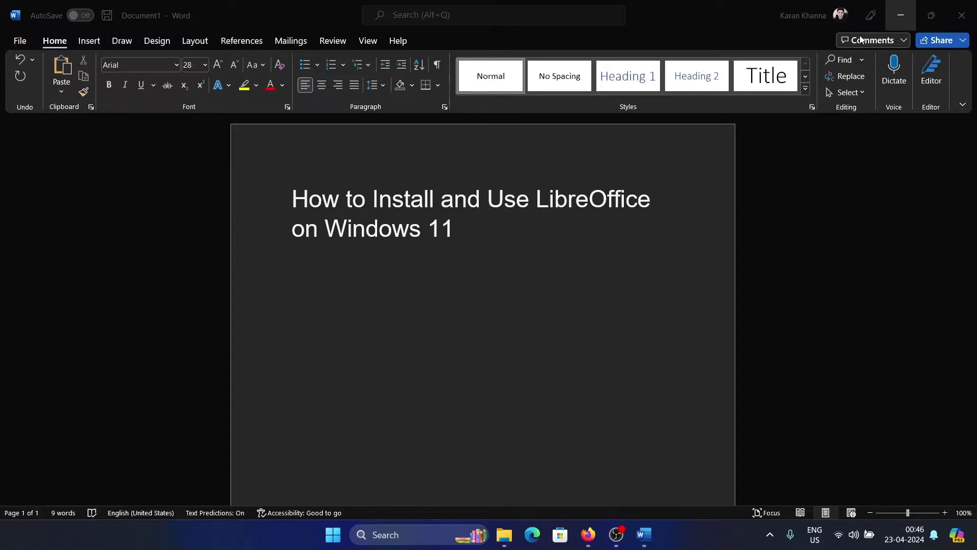
# Step: Switch to Firefox and download the LibreOffice 24.2.2 installer for Windows (64-bit) from the LibreOffice download page
pyautogui.click(589, 533)
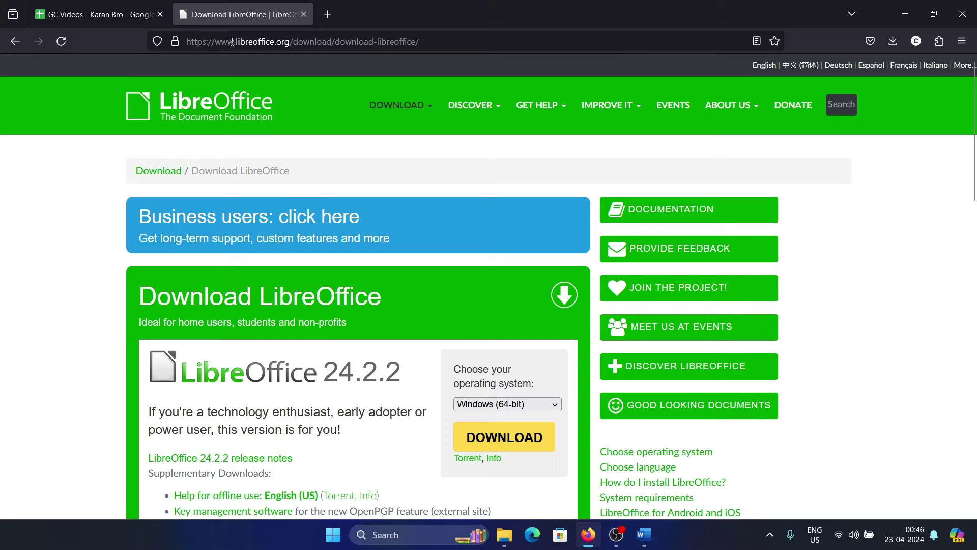
pyautogui.scroll(-8, 506, 328)
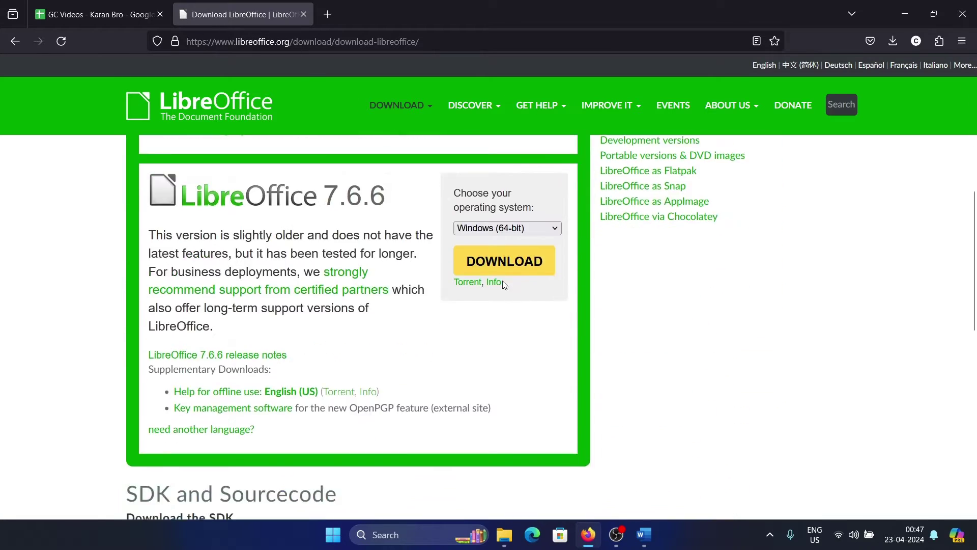
pyautogui.scroll(9, 502, 284)
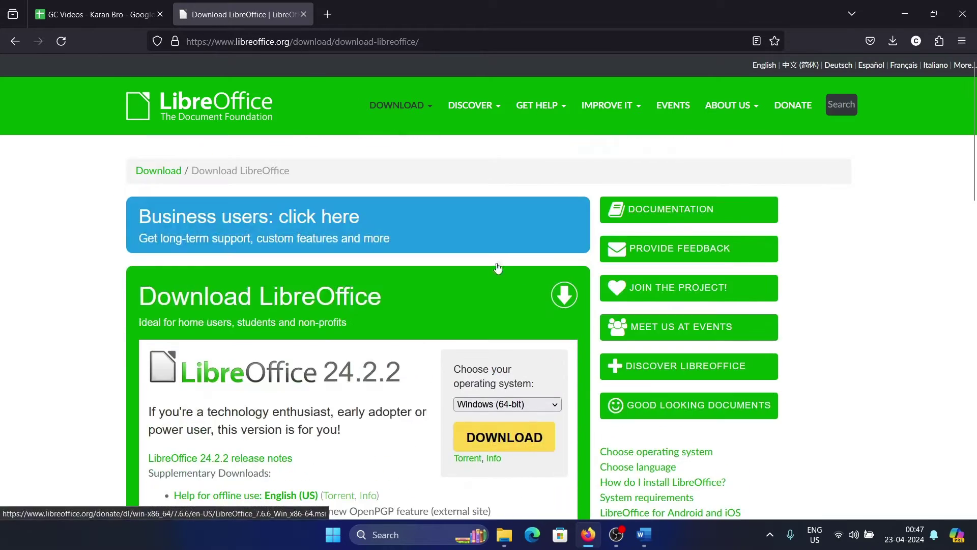
pyautogui.click(504, 443)
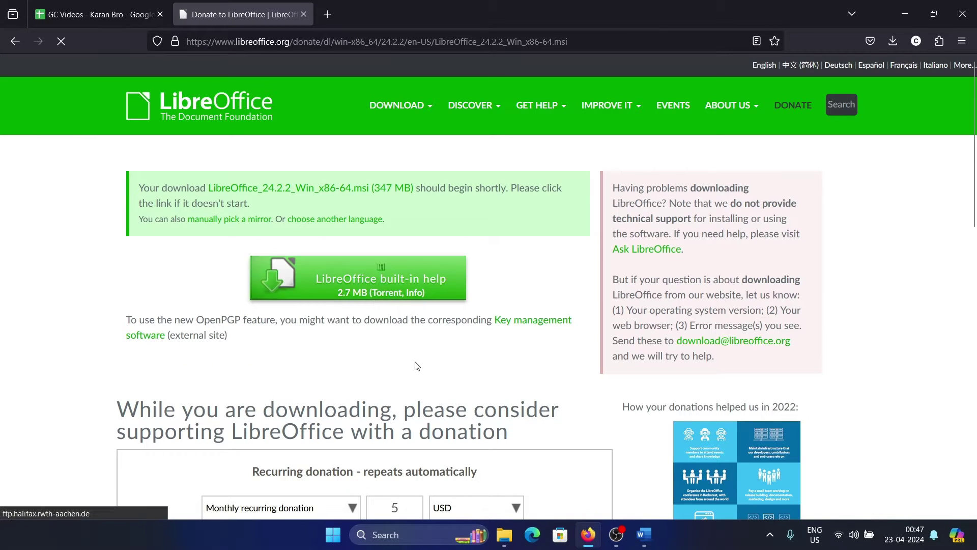
pyautogui.scroll(-5, 417, 366)
pyautogui.scroll(2, 417, 366)
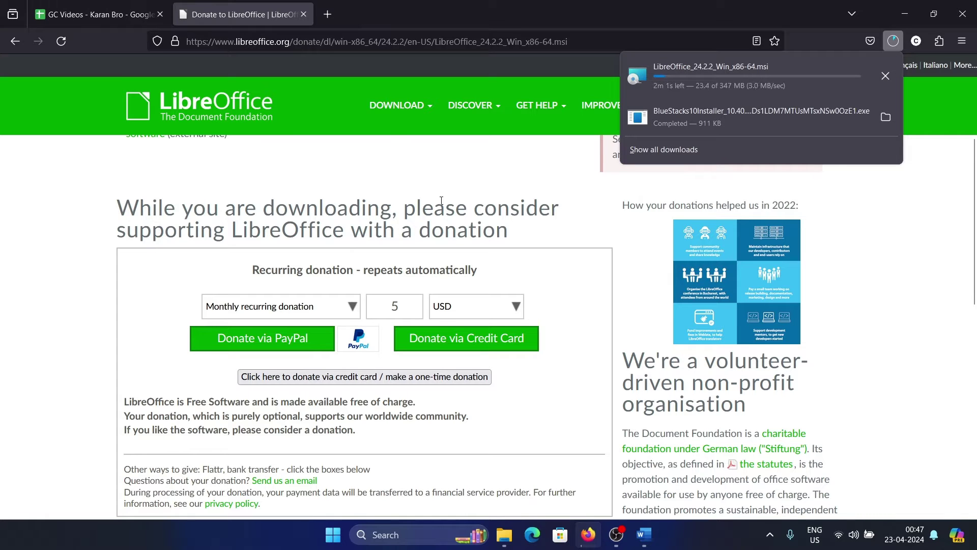
pyautogui.scroll(4, 441, 200)
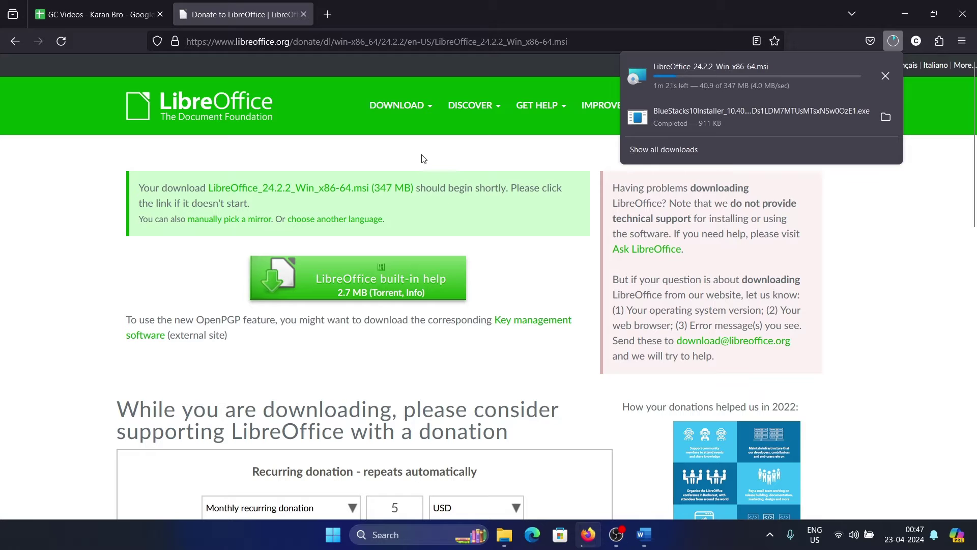
pyautogui.click(424, 158)
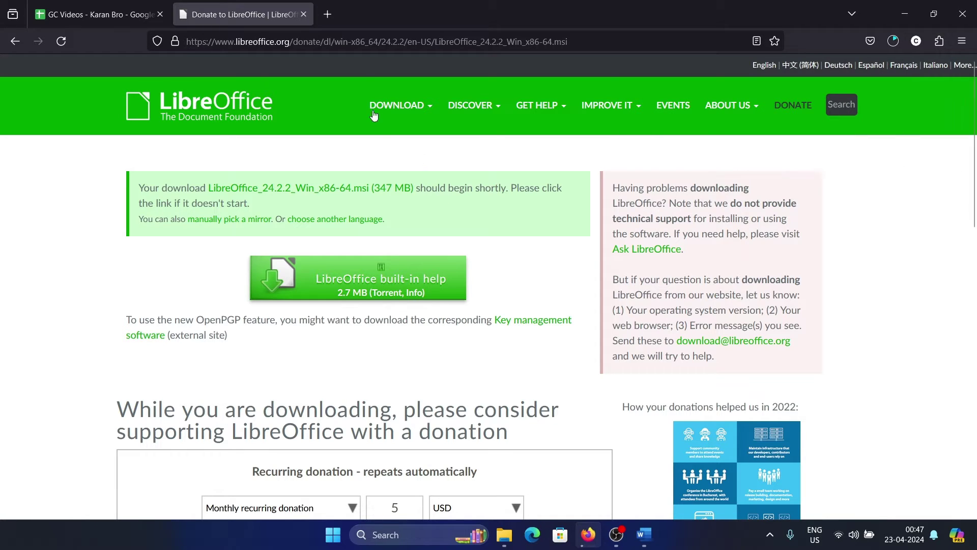
# Step: Search Google for chrome in a new browser tab
pyautogui.click(328, 15)
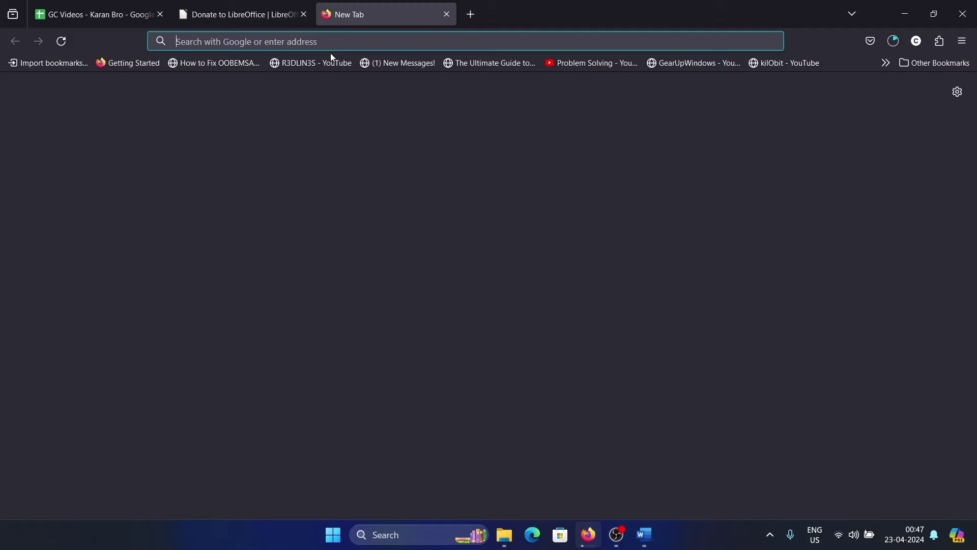
pyautogui.write('chrome')
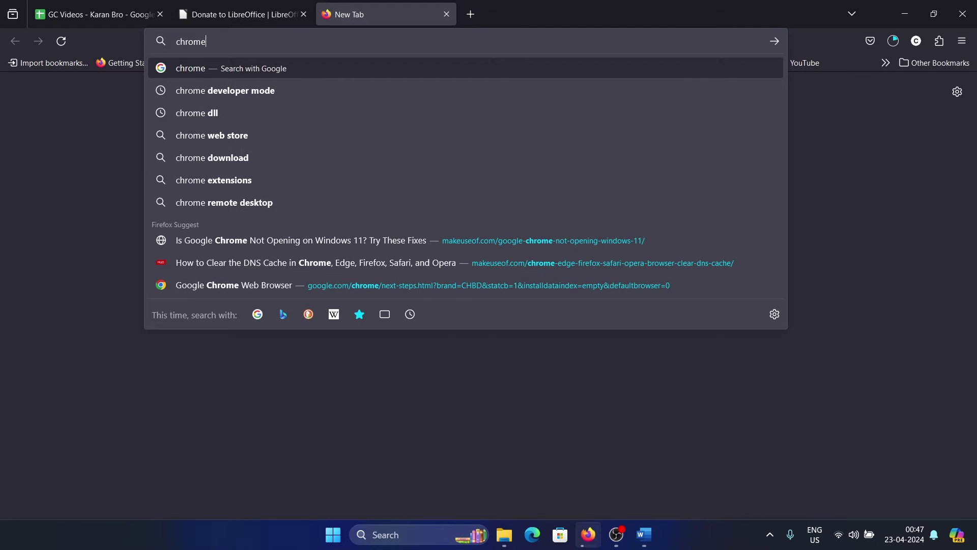
pyautogui.press('Return')
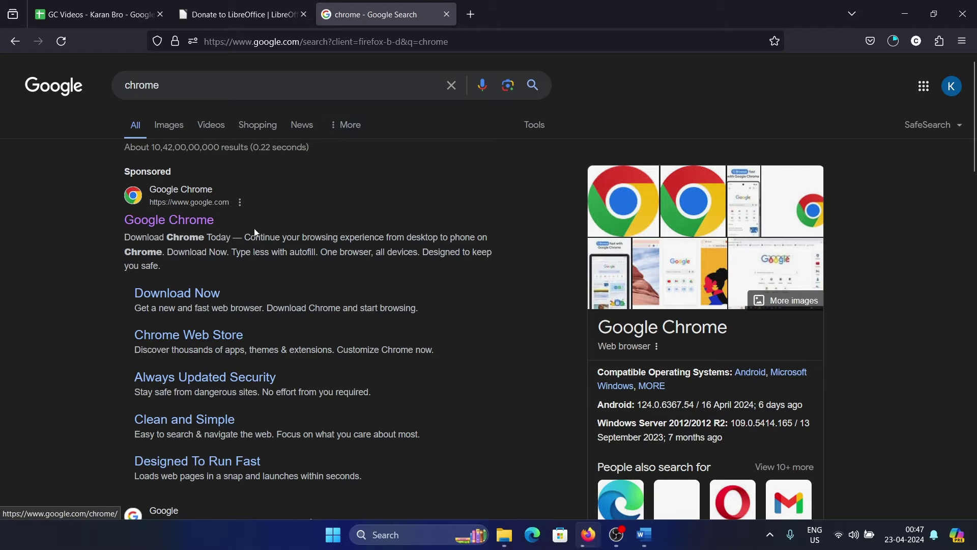
# Step: Switch to Microsoft Edge, search for "chrome downlaod", look through the results, and close Edge
pyautogui.click(532, 535)
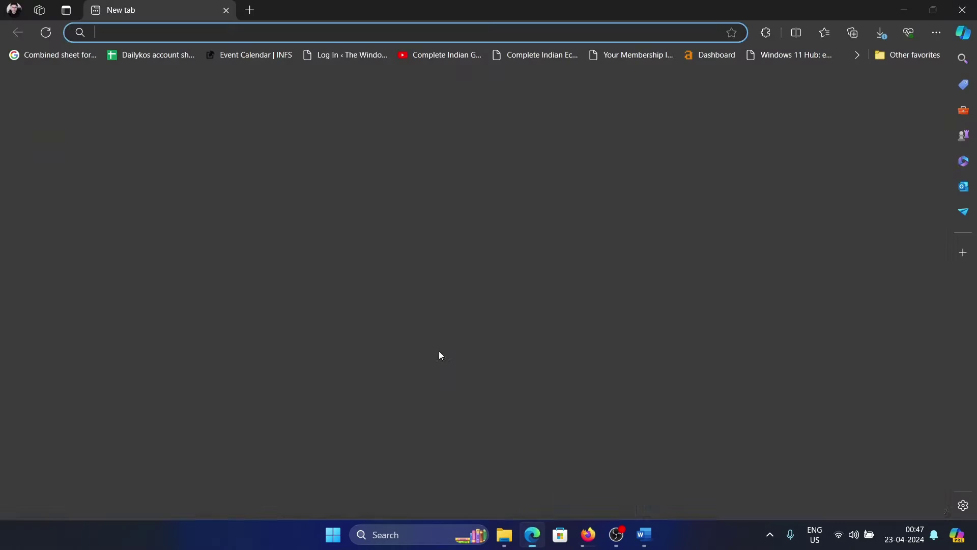
pyautogui.click(342, 36)
pyautogui.write('chrom')
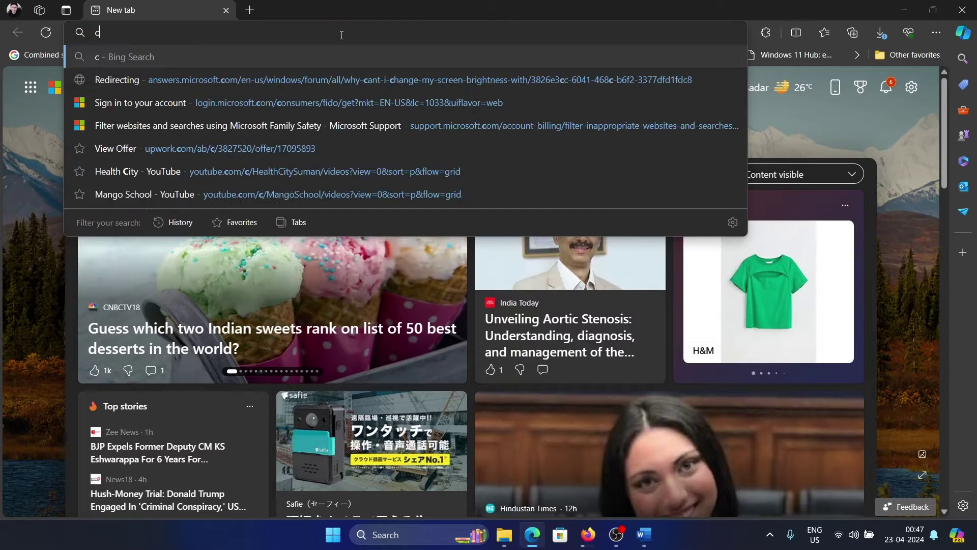
pyautogui.write('e downlaod')
pyautogui.press('Return')
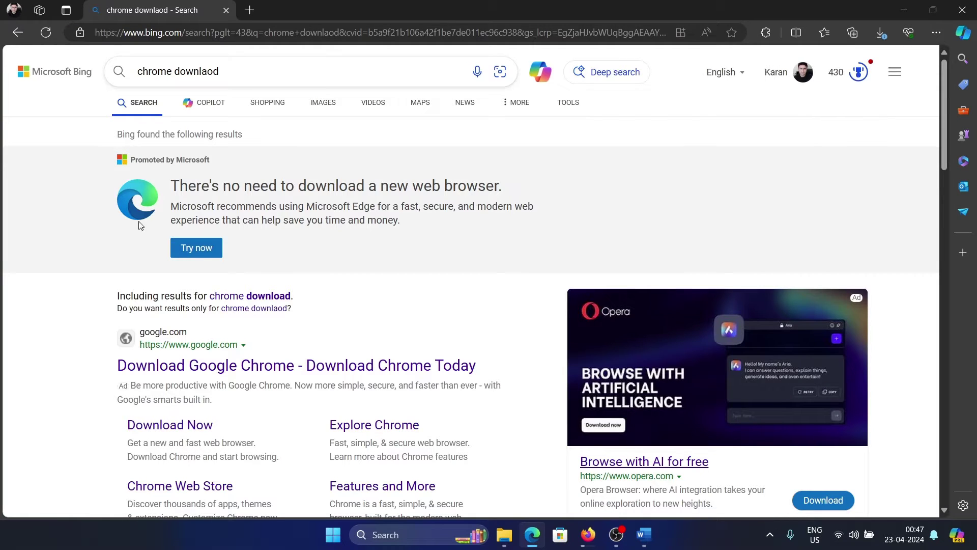
pyautogui.scroll(-8, 237, 354)
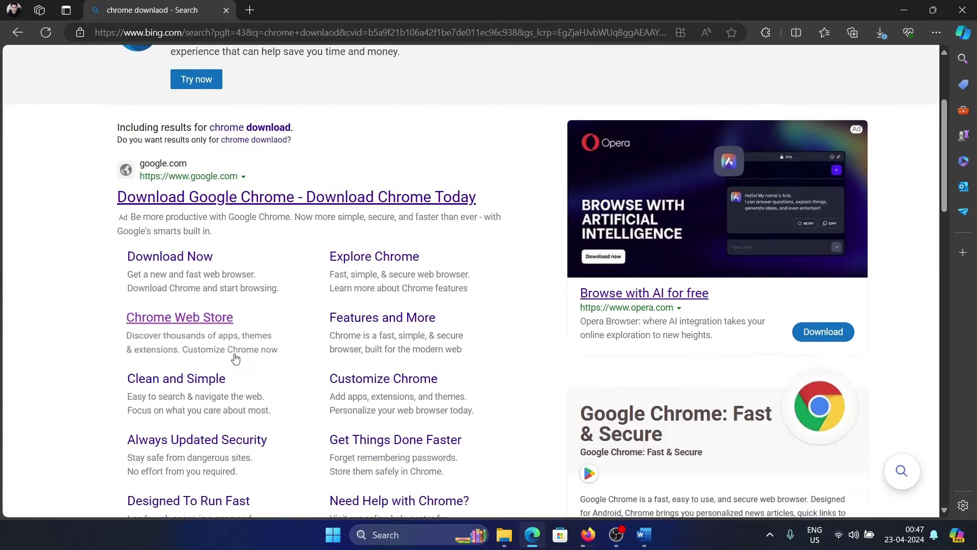
pyautogui.scroll(8, 240, 354)
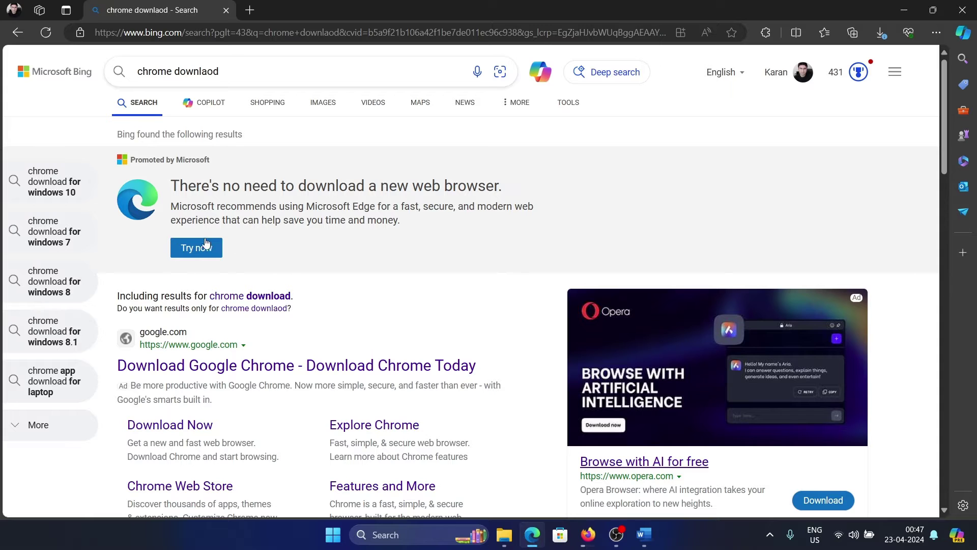
pyautogui.click(962, 10)
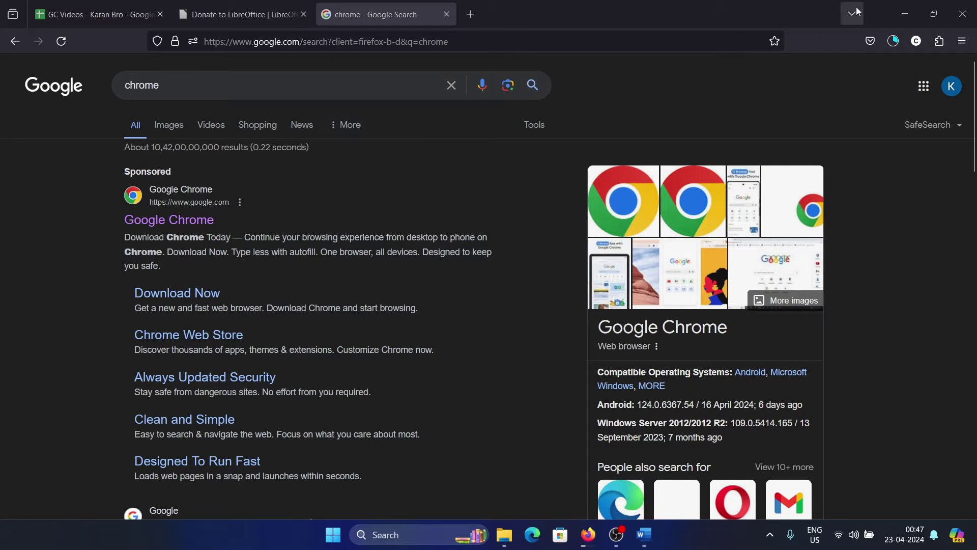
# Step: Check the LibreOffice installer's download progress and view the Discover topics on the LibreOffice page
pyautogui.click(886, 43)
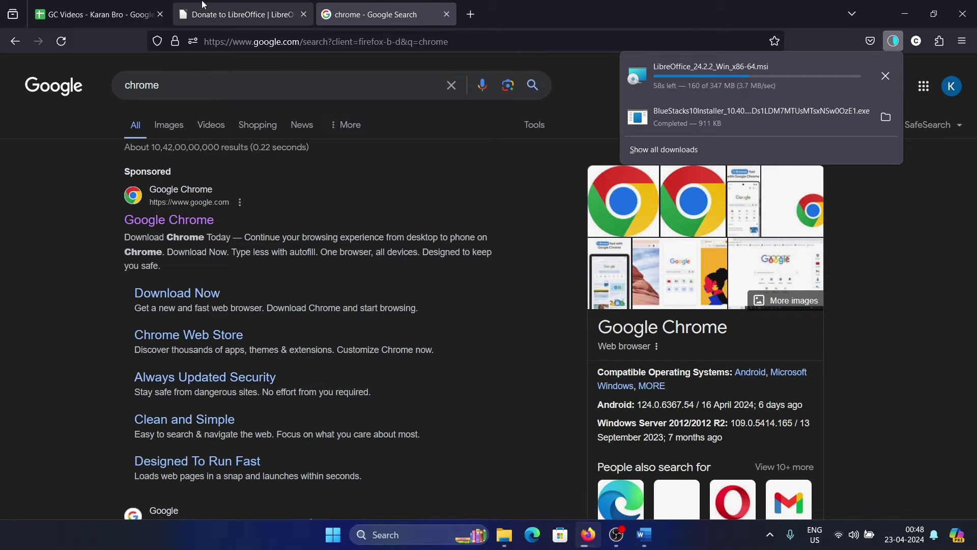
pyautogui.click(239, 15)
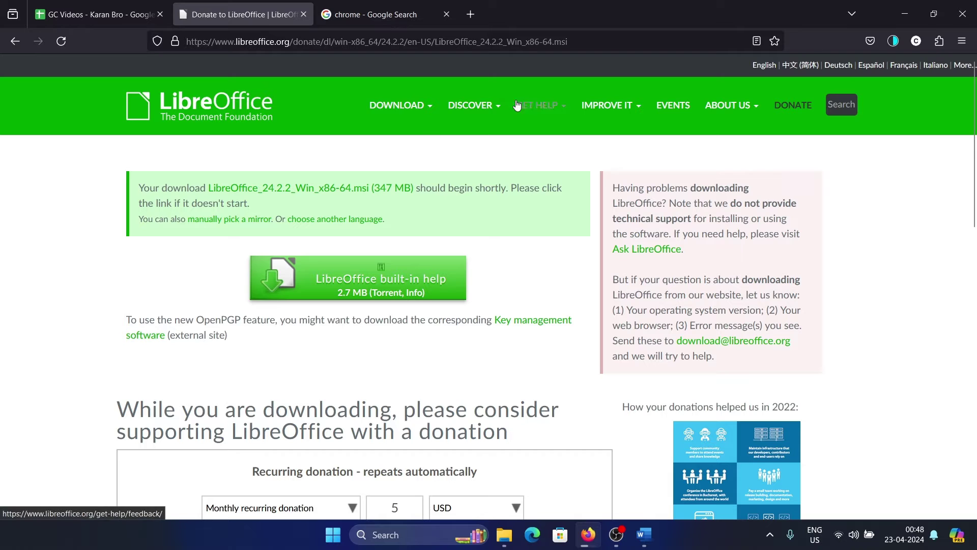
pyautogui.moveTo(494, 117)
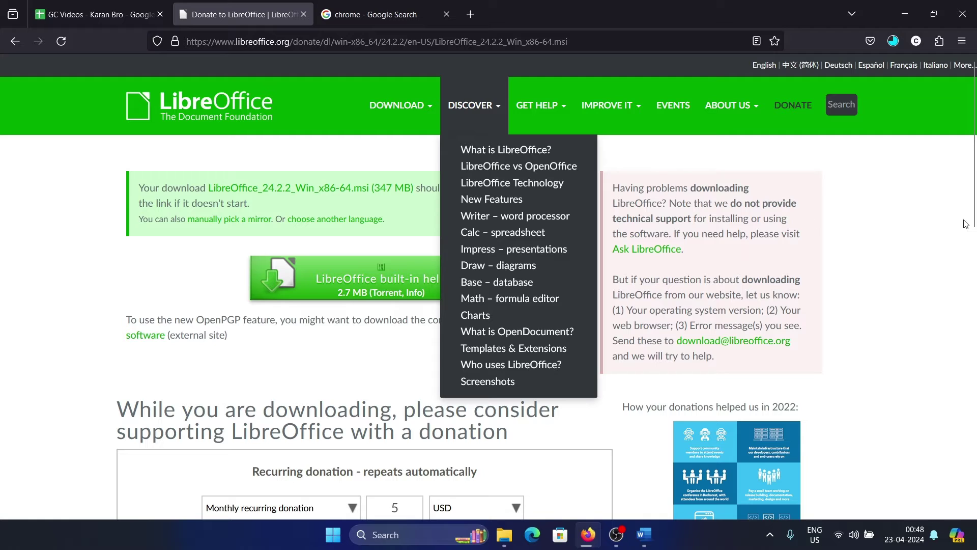
pyautogui.click(892, 42)
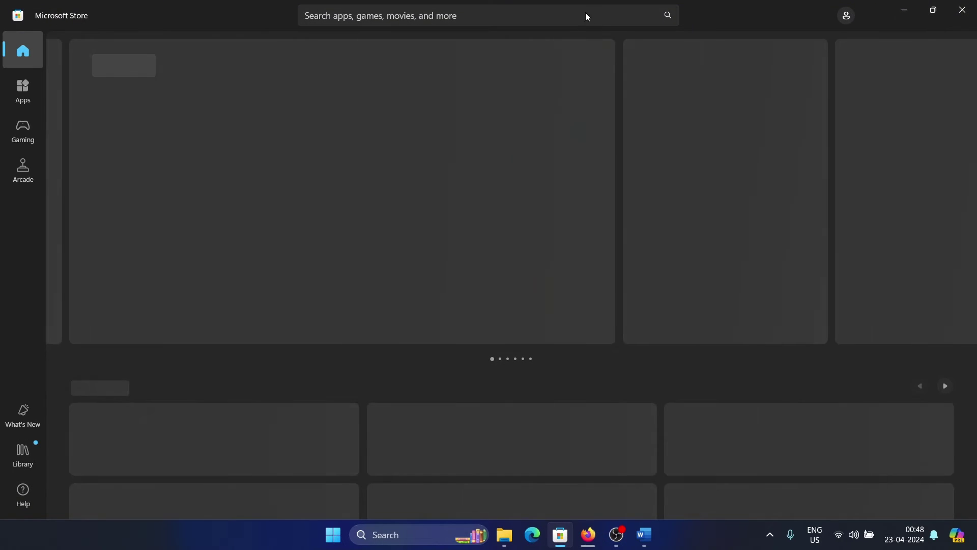
# Step: Find MSI Viewer in Microsoft Store by searching for "msi v" and start installing it
pyautogui.click(586, 12)
pyautogui.write('msi v')
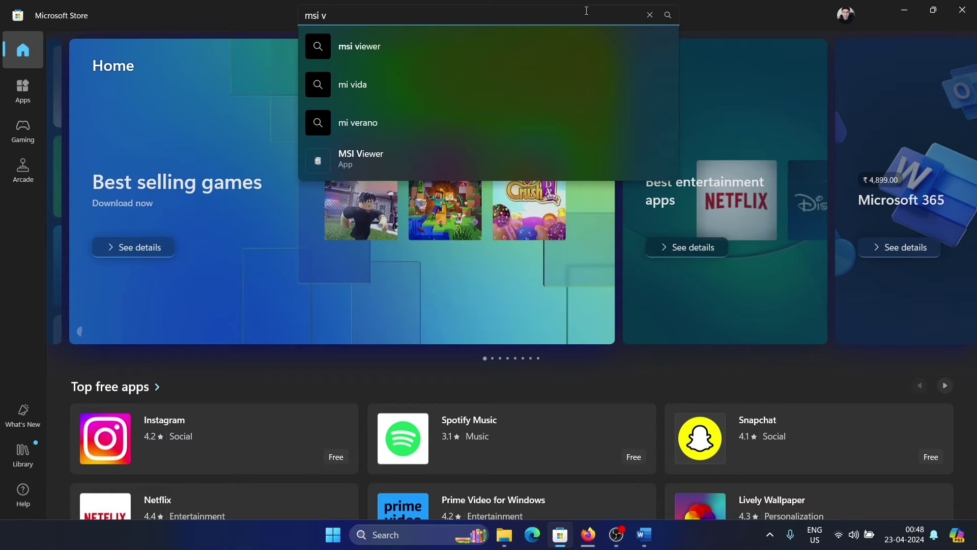
pyautogui.click(380, 160)
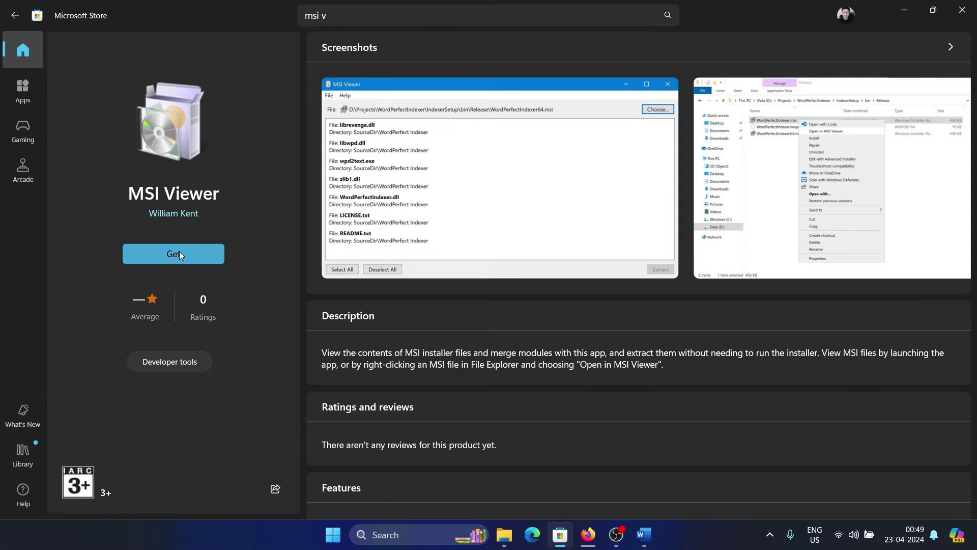
pyautogui.click(179, 252)
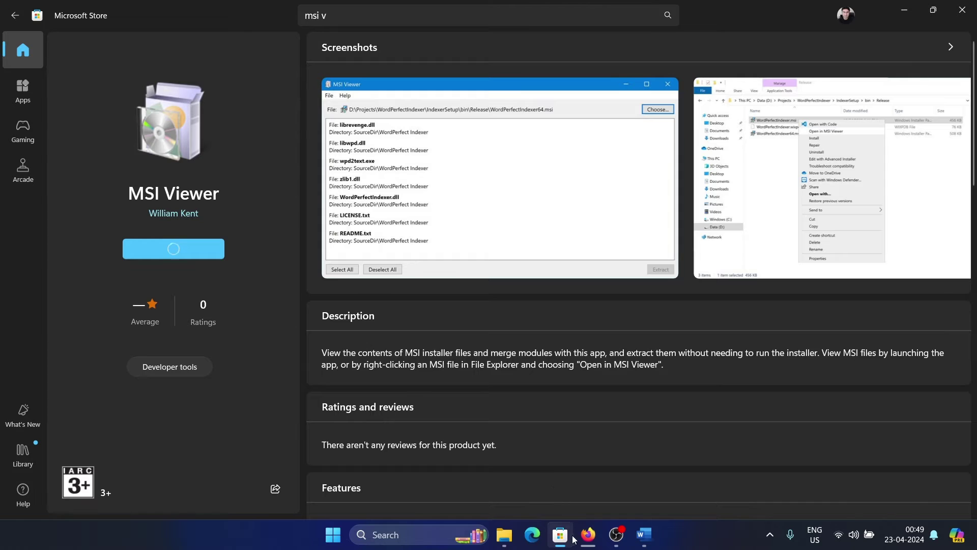
# Step: Switch to Firefox and show the downloaded LibreOffice_24.2.2_Win_x86-64.msi file in its folder
pyautogui.click(588, 534)
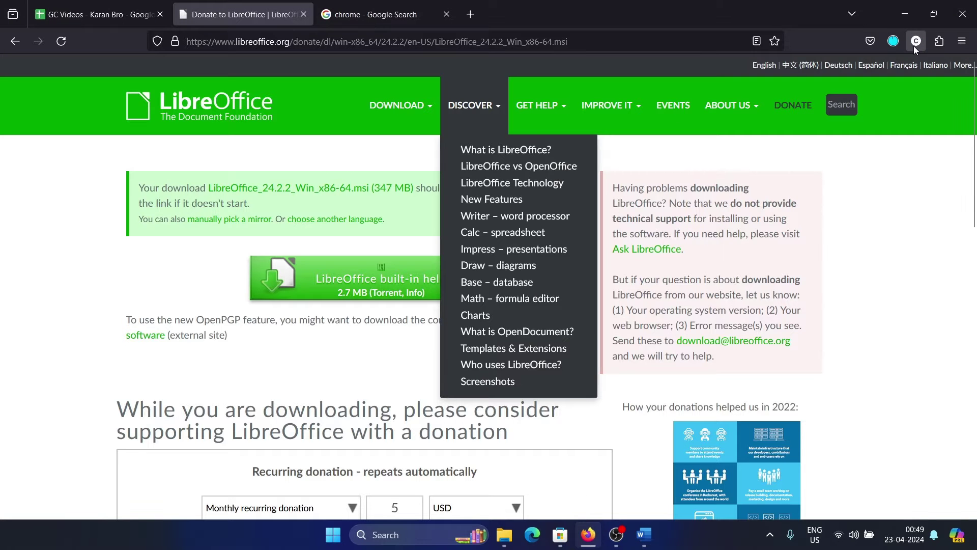
pyautogui.click(893, 40)
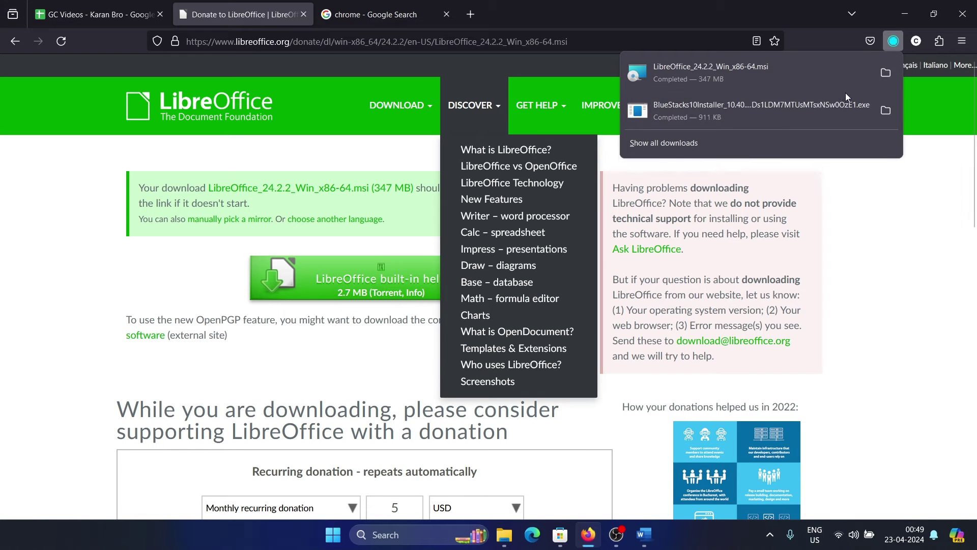
pyautogui.click(885, 73)
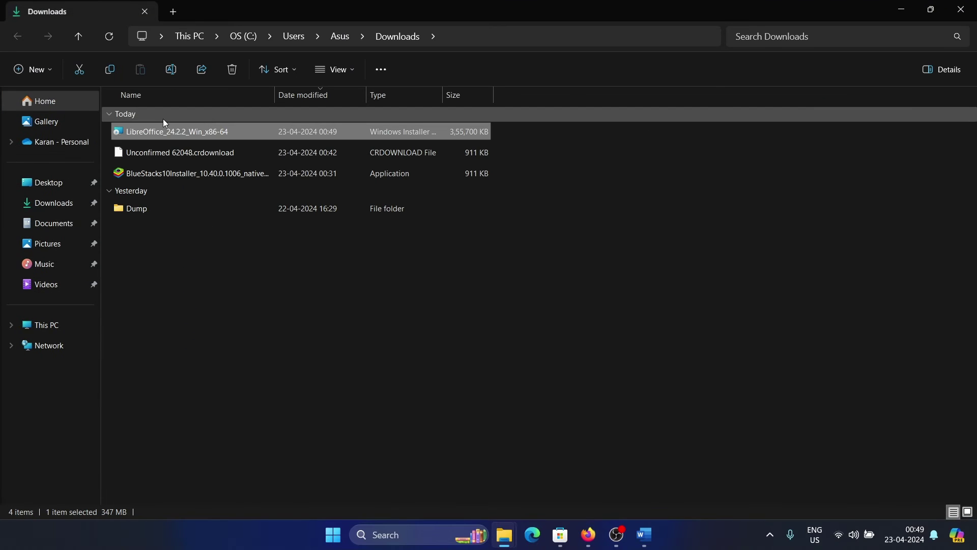
# Step: Run the LibreOffice_24.2.2_Win_x86-64 installer and start the installation with the default settings, keeping the desktop shortcut
pyautogui.doubleClick(165, 134)
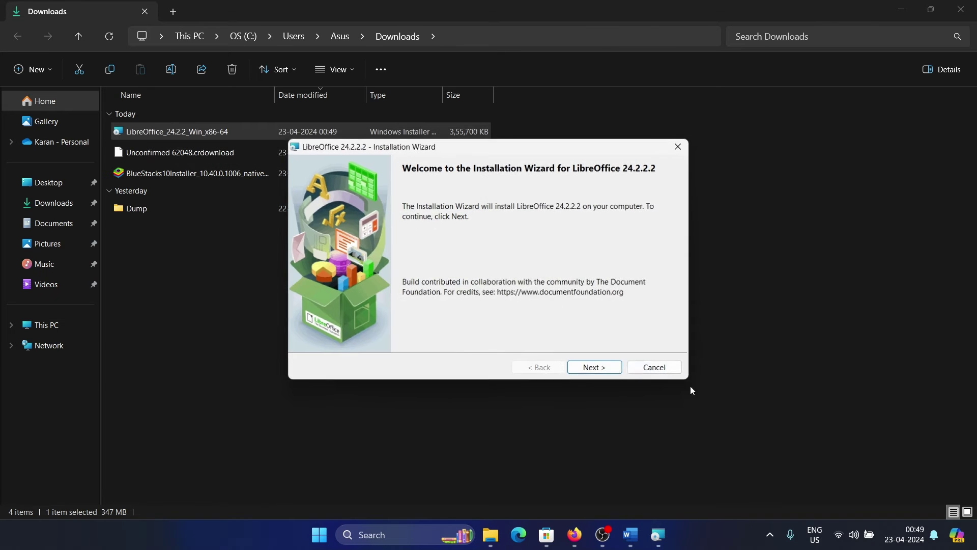
pyautogui.click(595, 367)
pyautogui.click(613, 368)
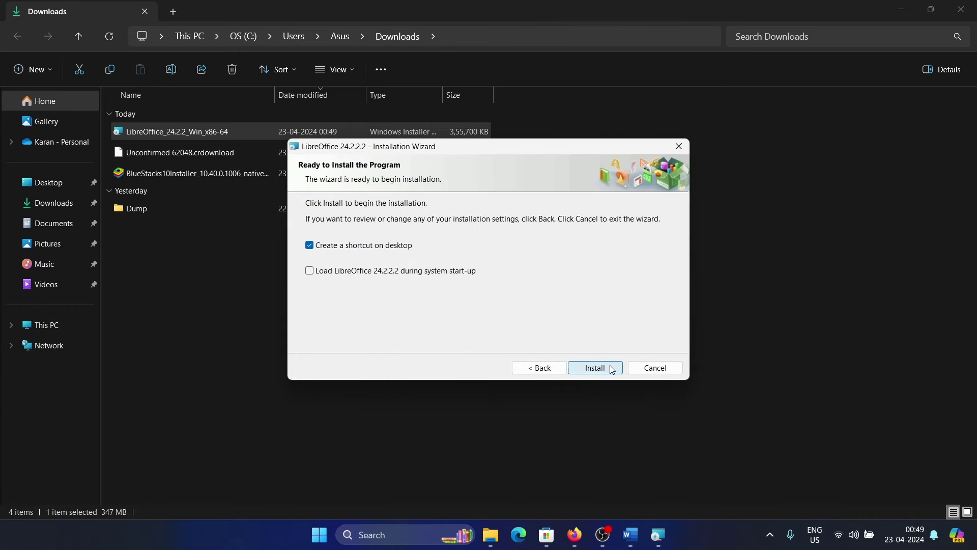
pyautogui.click(612, 369)
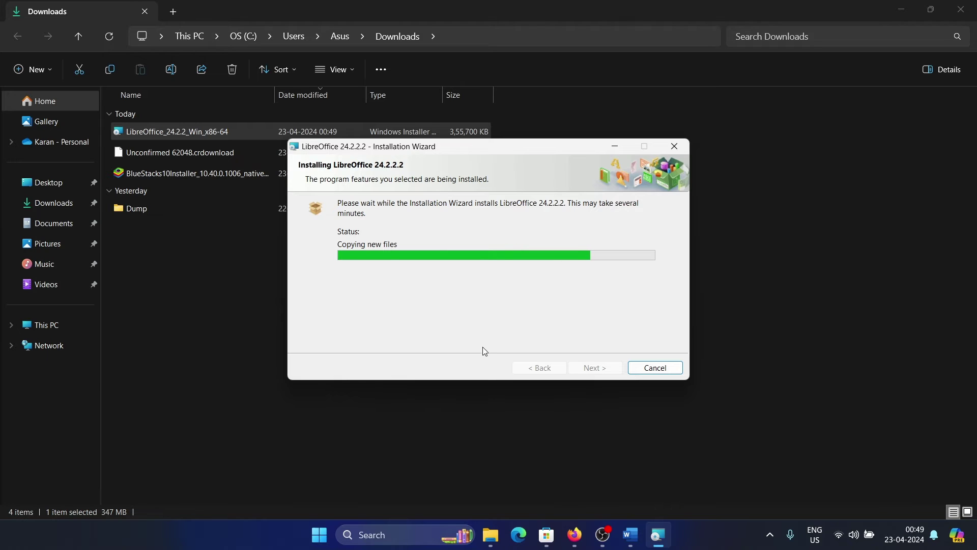
pyautogui.click(574, 535)
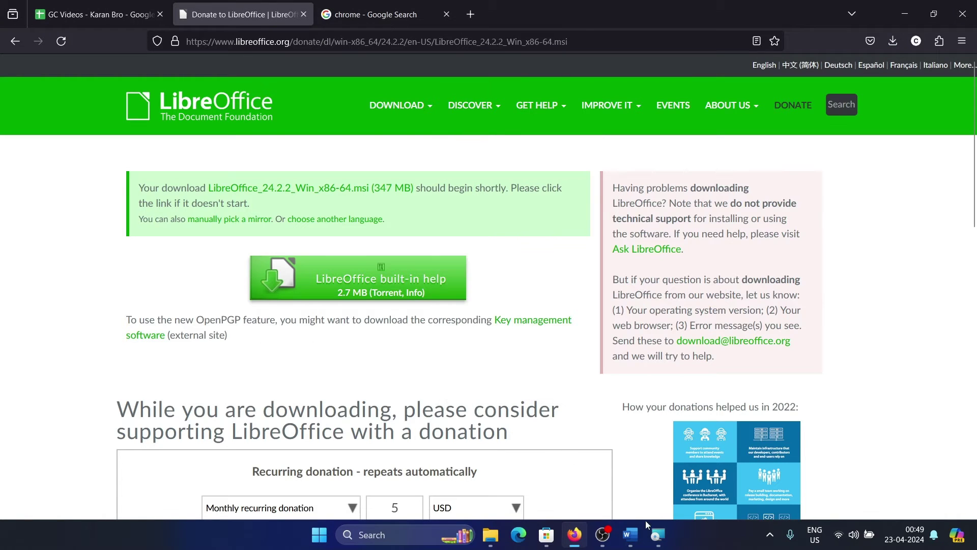
pyautogui.click(657, 535)
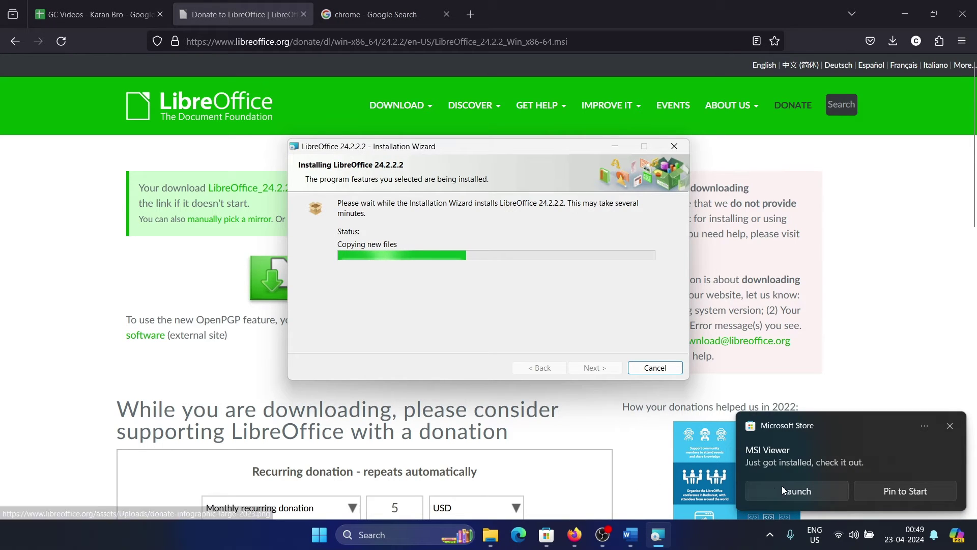
# Step: Dismiss the MSI Viewer notification, return the browser to the Download LibreOffice page, and bring the installation wizard back to the front
pyautogui.click(950, 425)
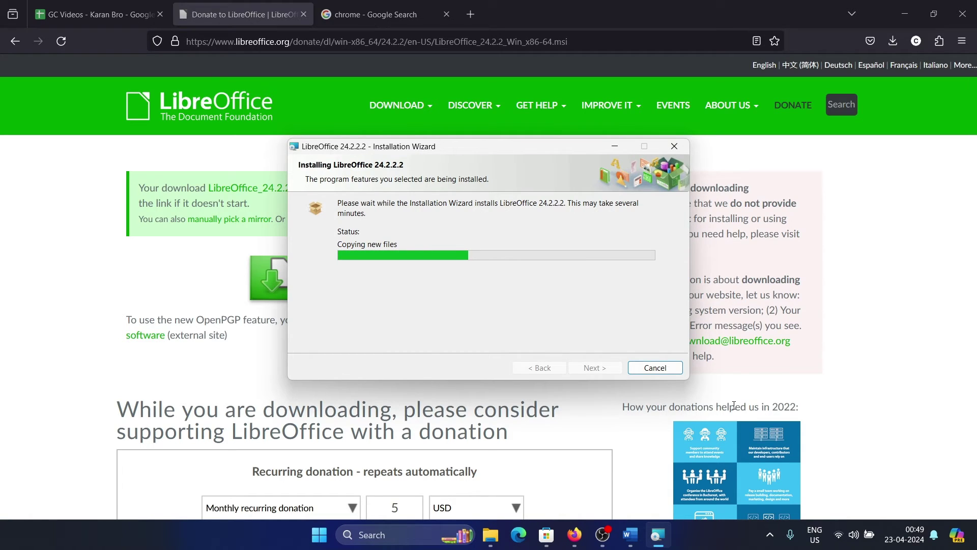
pyautogui.click(850, 341)
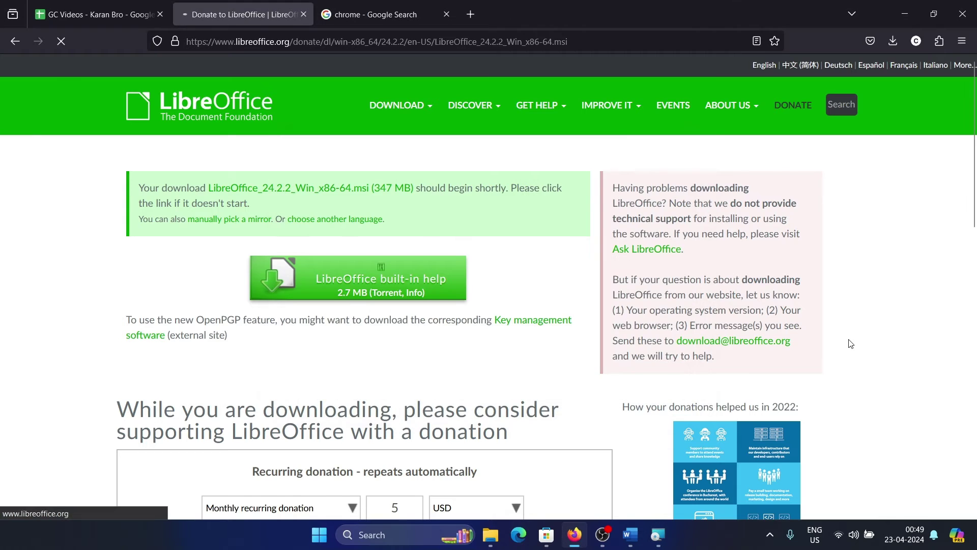
pyautogui.hotkey('alt', 'Left')
pyautogui.click(653, 537)
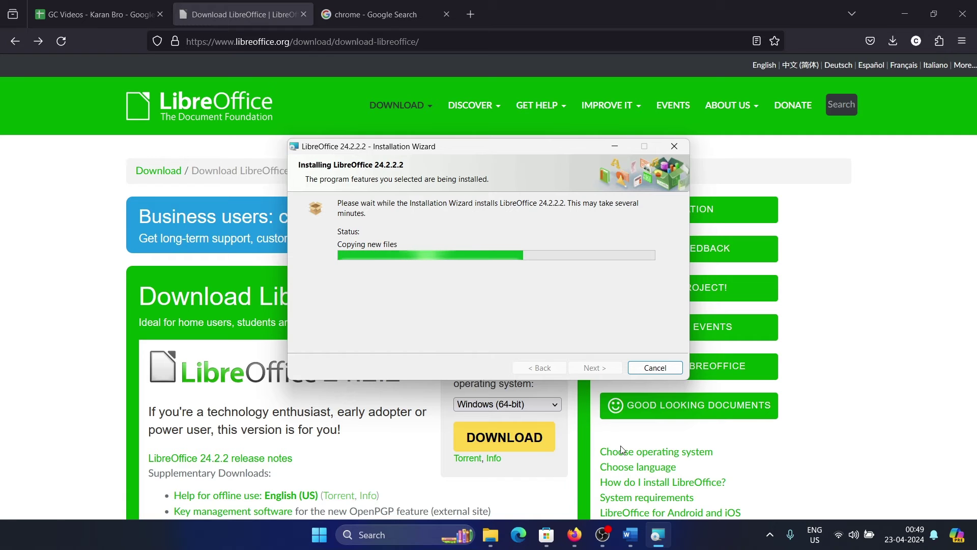
# Step: Look over the LibreOffice versions offered on the download page, and finish the LibreOffice installation wizard once it completes
pyautogui.scroll(-4, 622, 450)
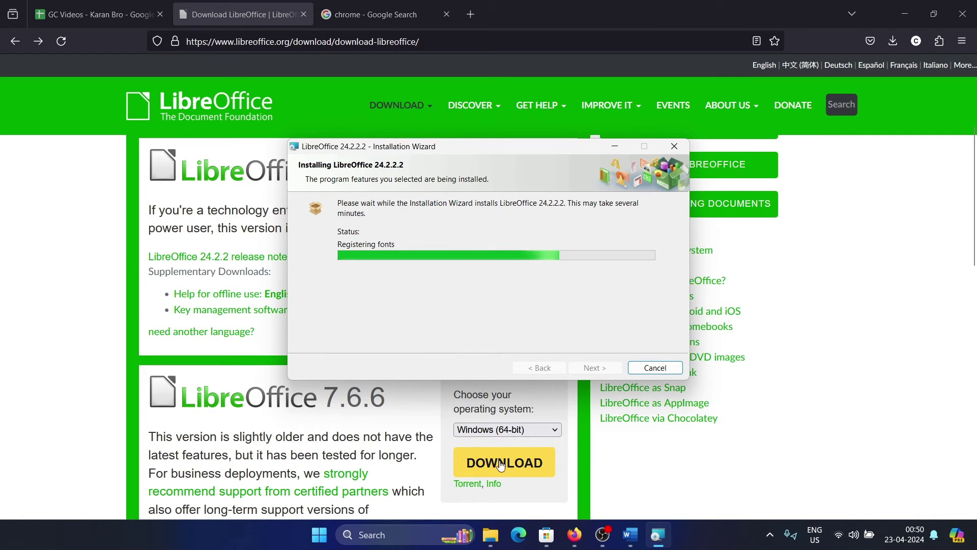
pyautogui.scroll(4, 172, 460)
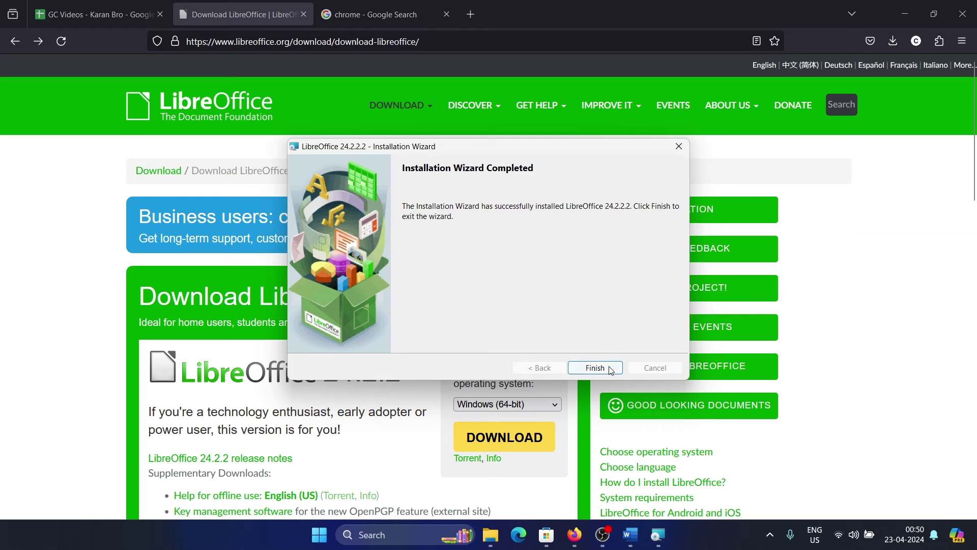
pyautogui.click(595, 368)
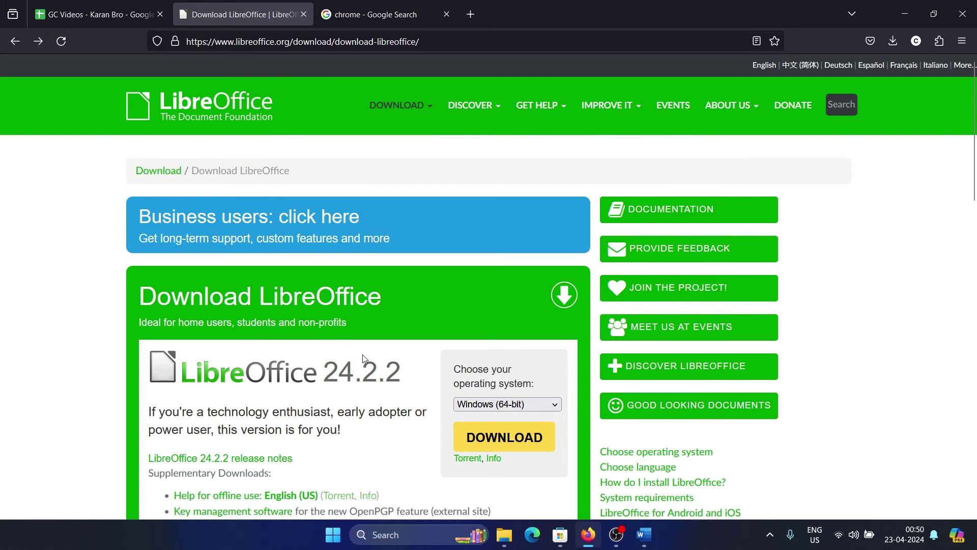
# Step: Search Windows for "libr", open LibreOffice Calc, dismiss the Tip of the Day, and close Calc
pyautogui.click(393, 535)
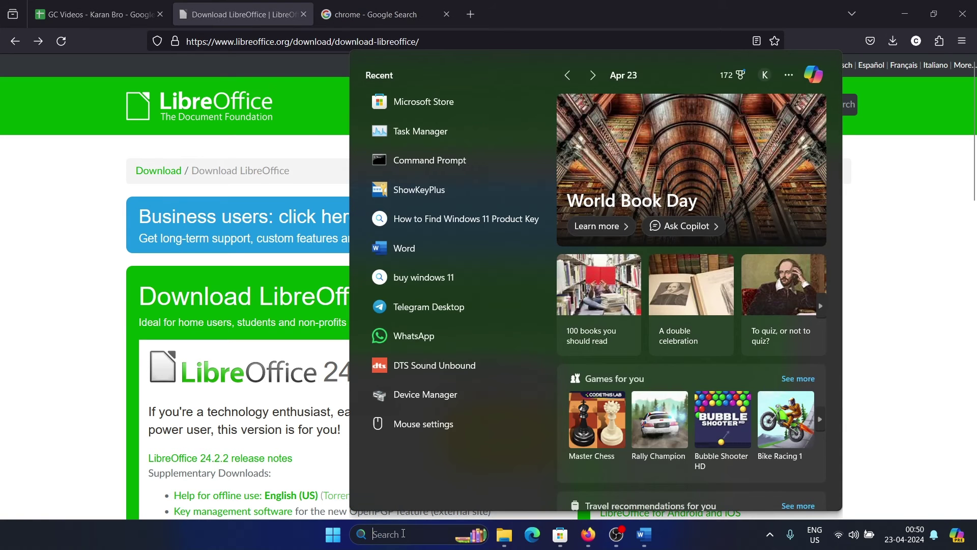
pyautogui.write('libr')
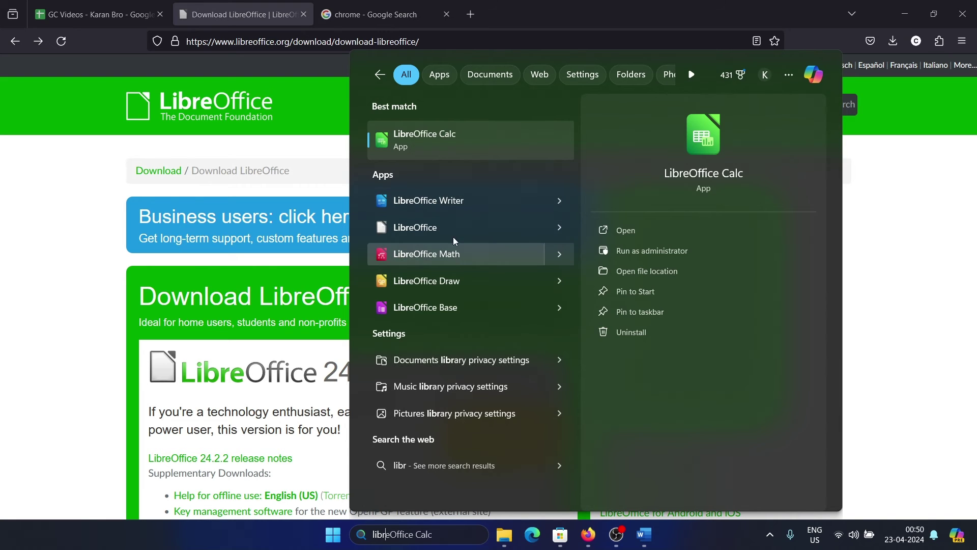
pyautogui.click(452, 138)
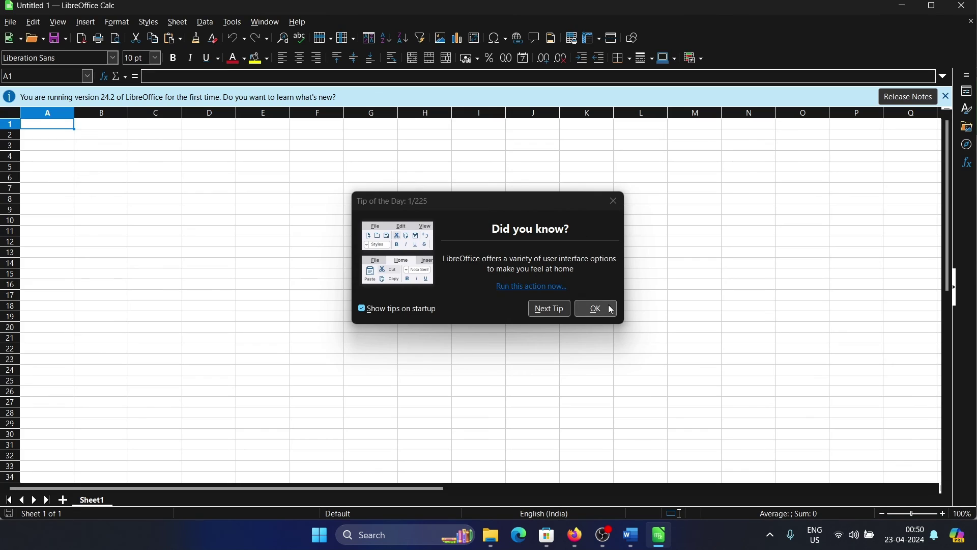
pyautogui.click(611, 312)
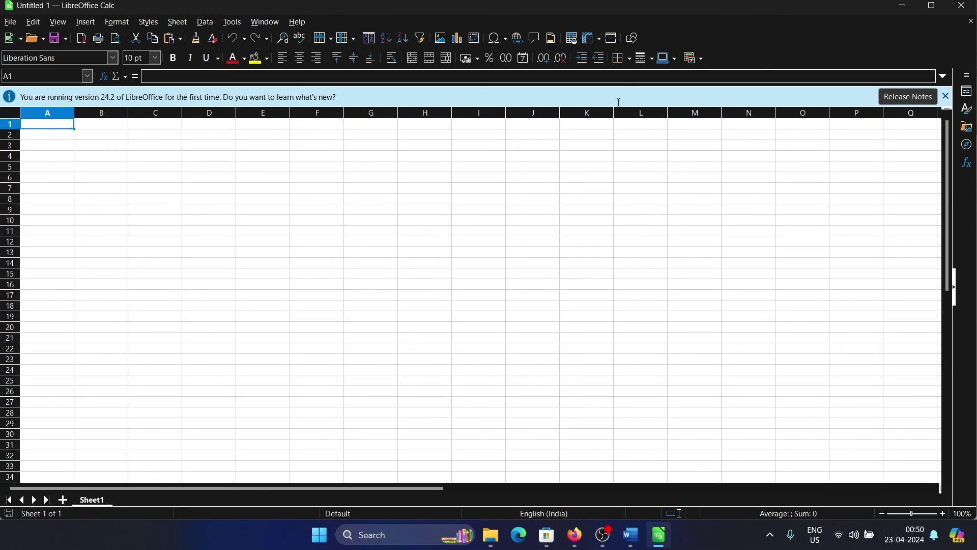
pyautogui.click(962, 5)
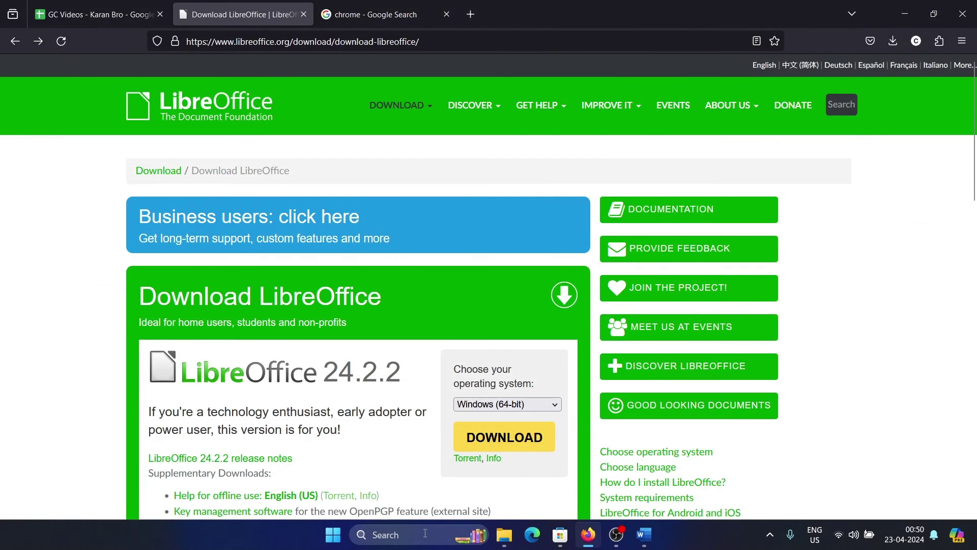
# Step: Search Windows for "libre", open LibreOffice Writer, expand the Properties sidebar to view it, and close Writer
pyautogui.click(425, 536)
pyautogui.write('libre')
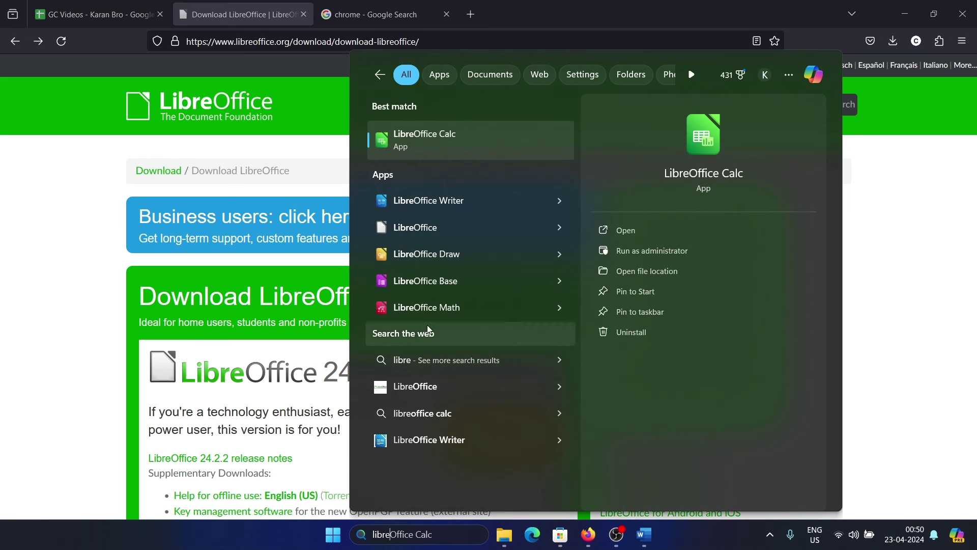
pyautogui.click(487, 202)
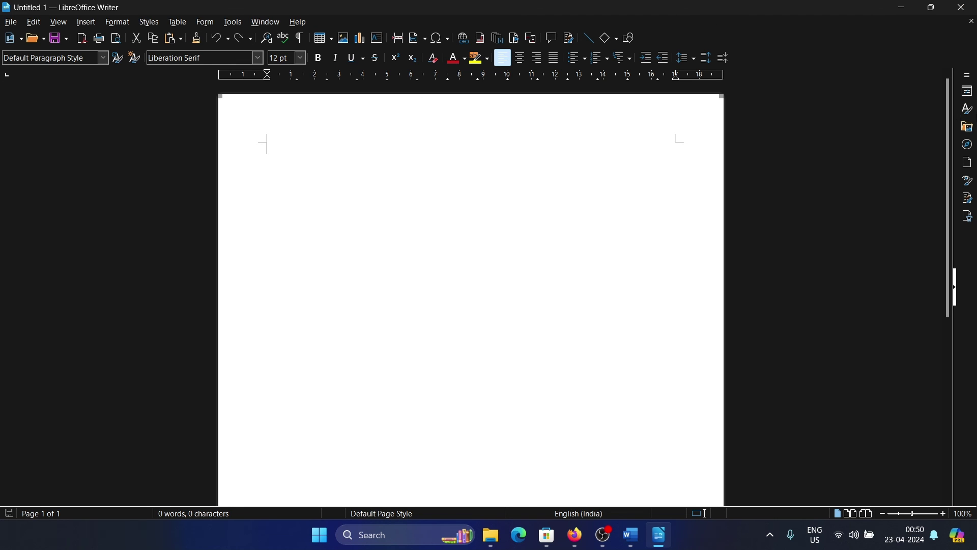
pyautogui.click(956, 287)
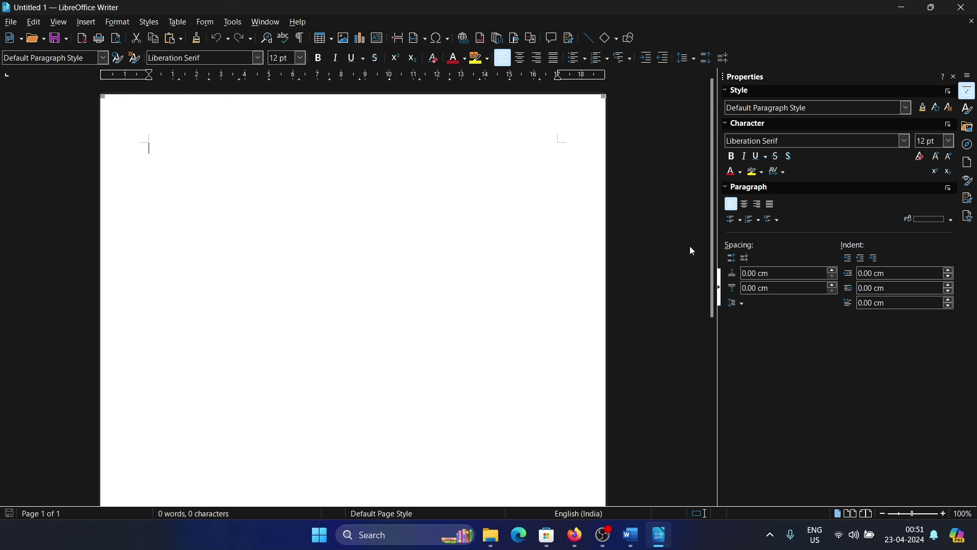
pyautogui.click(961, 7)
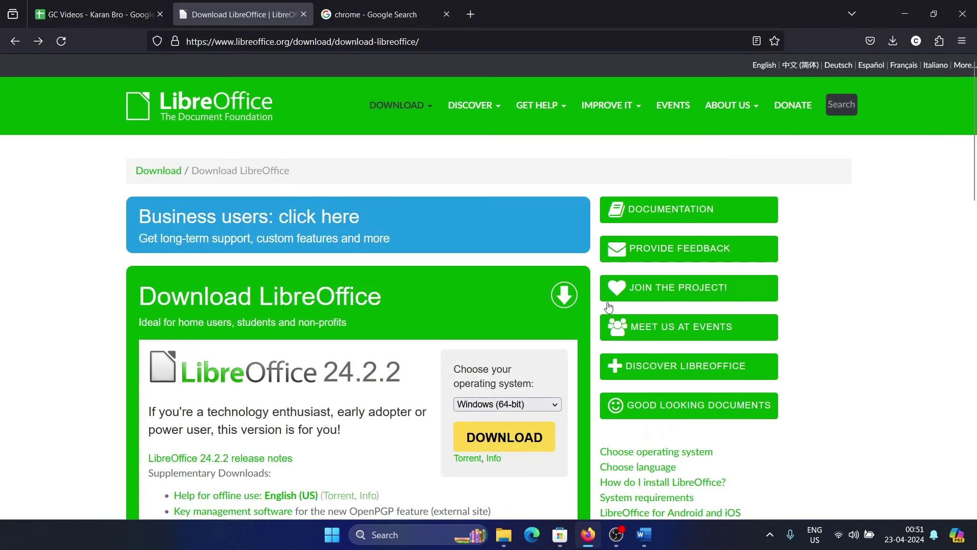